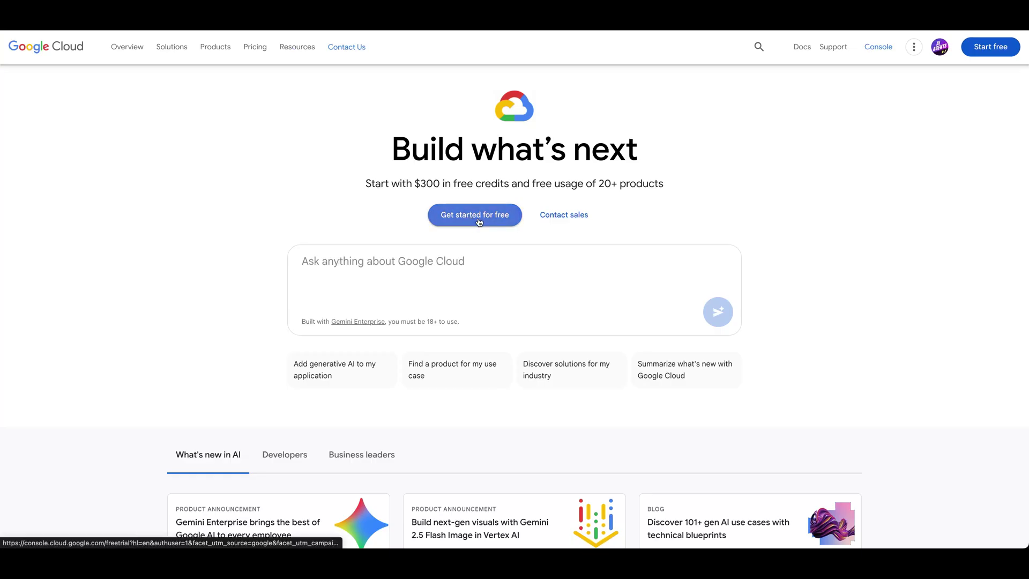
- Start the Google Cloud free trial, then import the Veo 3.1 workflow into n8n and open Configure me
click(453, 233)
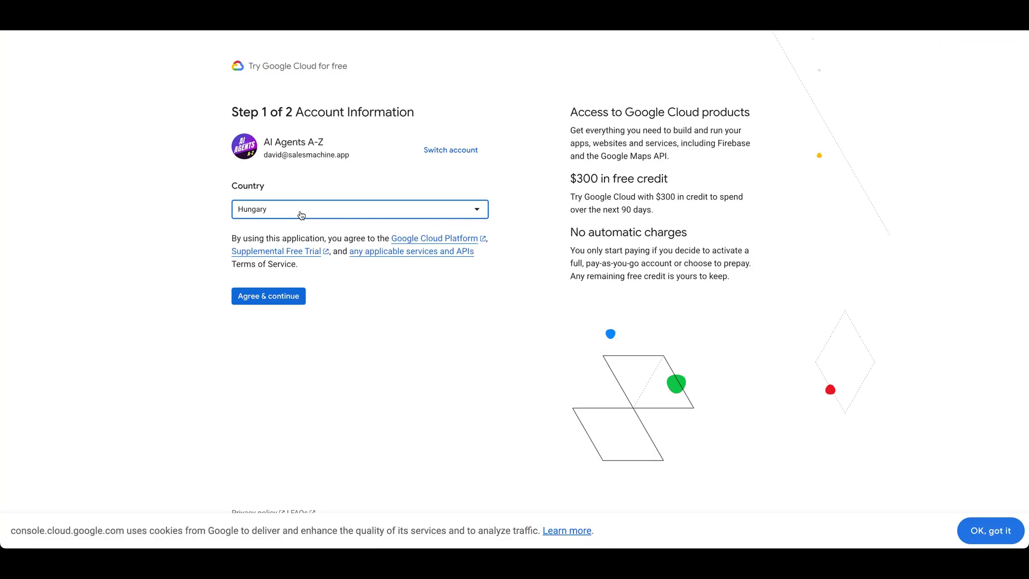
click(267, 297)
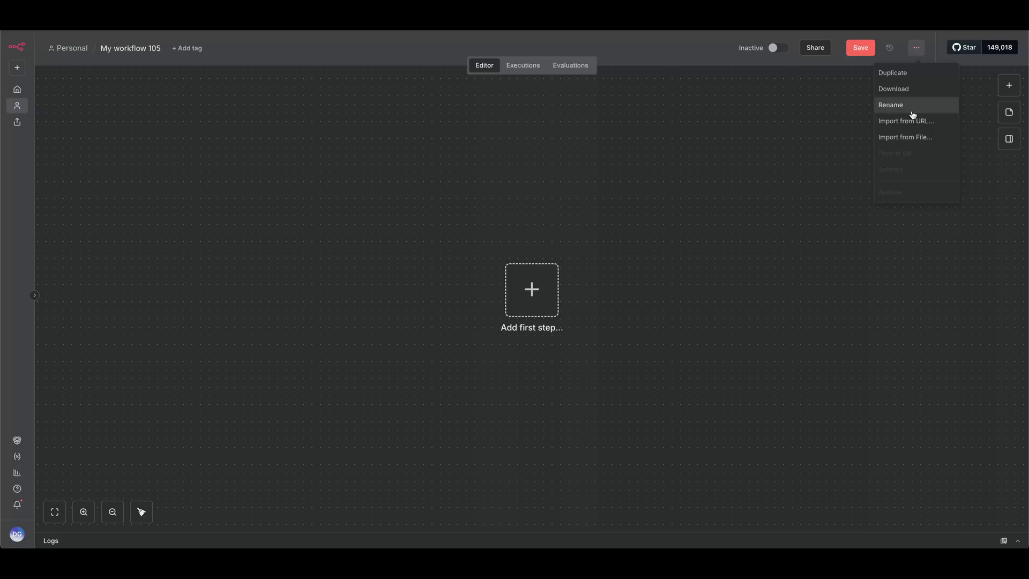
click(906, 139)
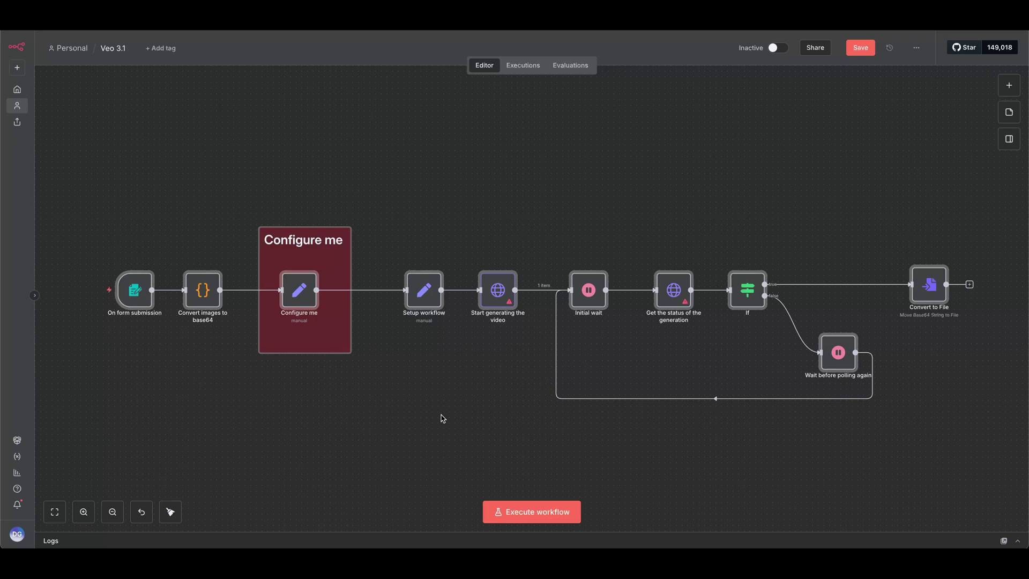
double_click(299, 290)
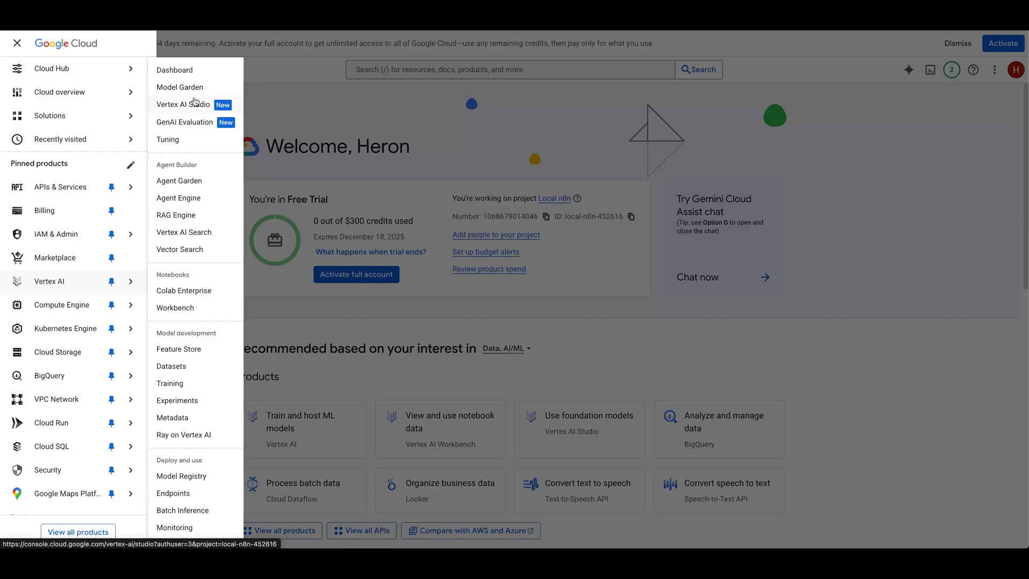
- Open the Veo 3.1 Preview sample code in Vertex AI Studio and select its PROJECT_ID value for n8n
click(199, 105)
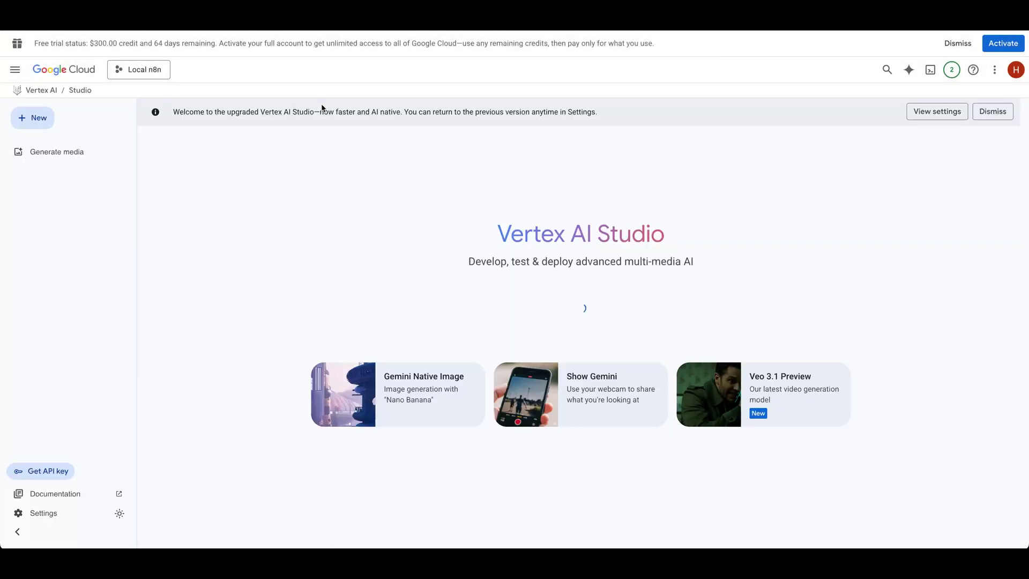
click(766, 385)
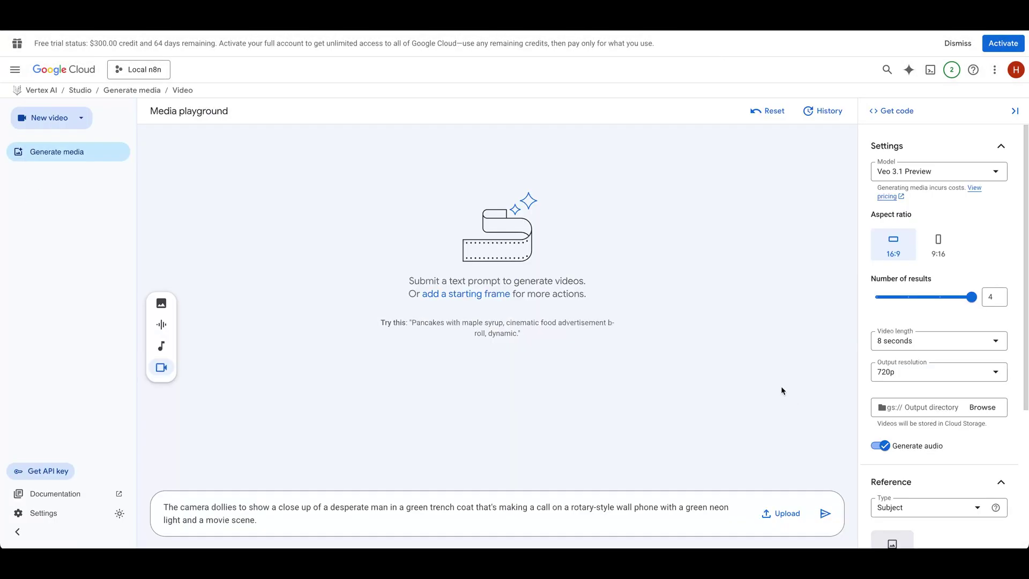
click(911, 116)
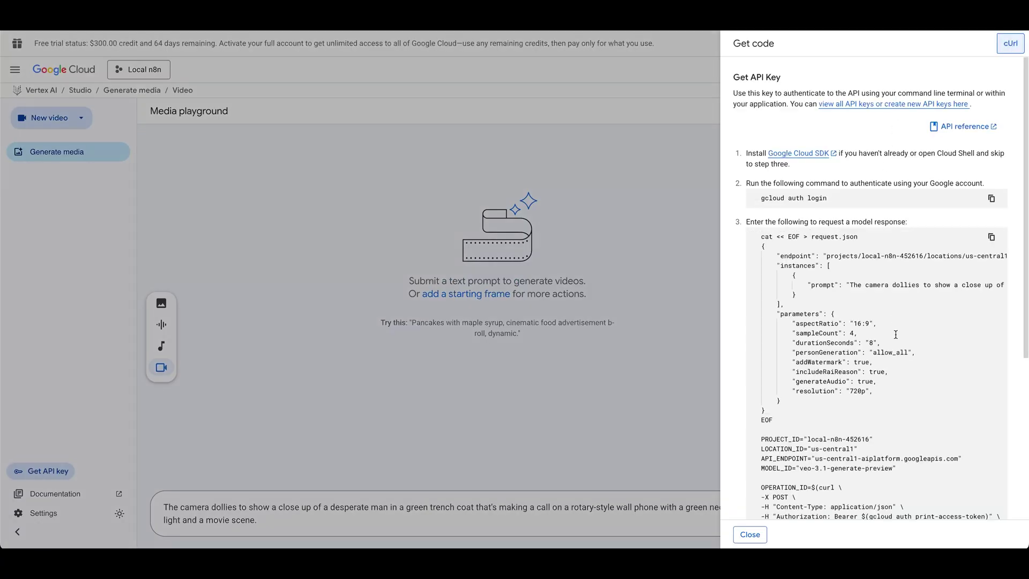
scroll(781, 329, down, 7)
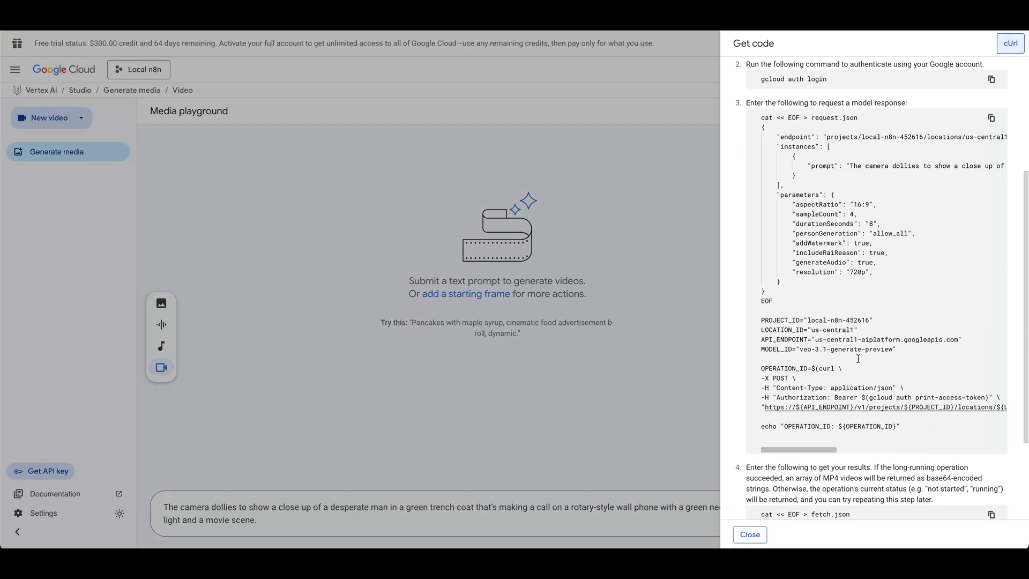
double_click(590, 168)
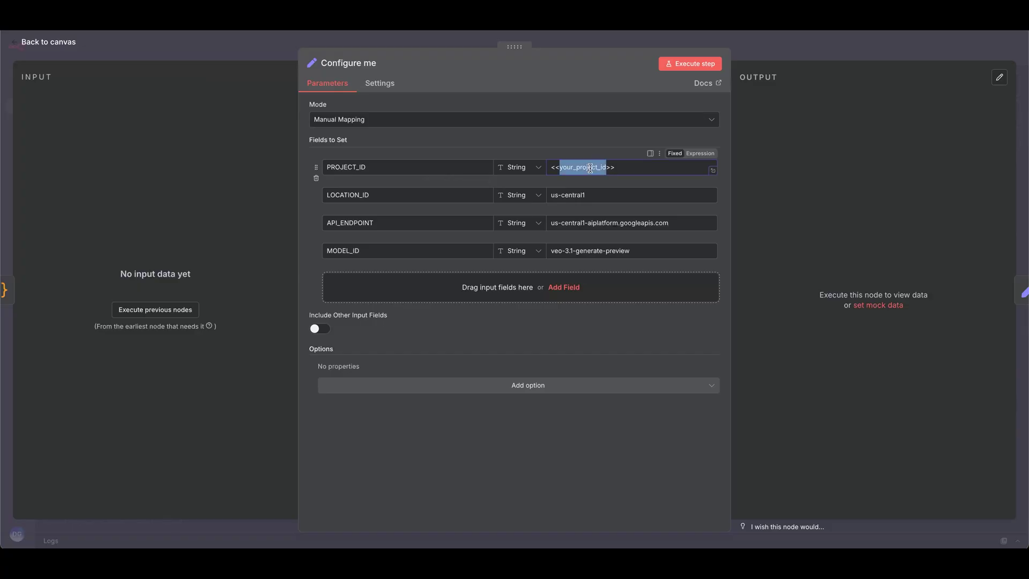
- Create a new Google OAuth2 credential for the Start generating the video node
click(218, 46)
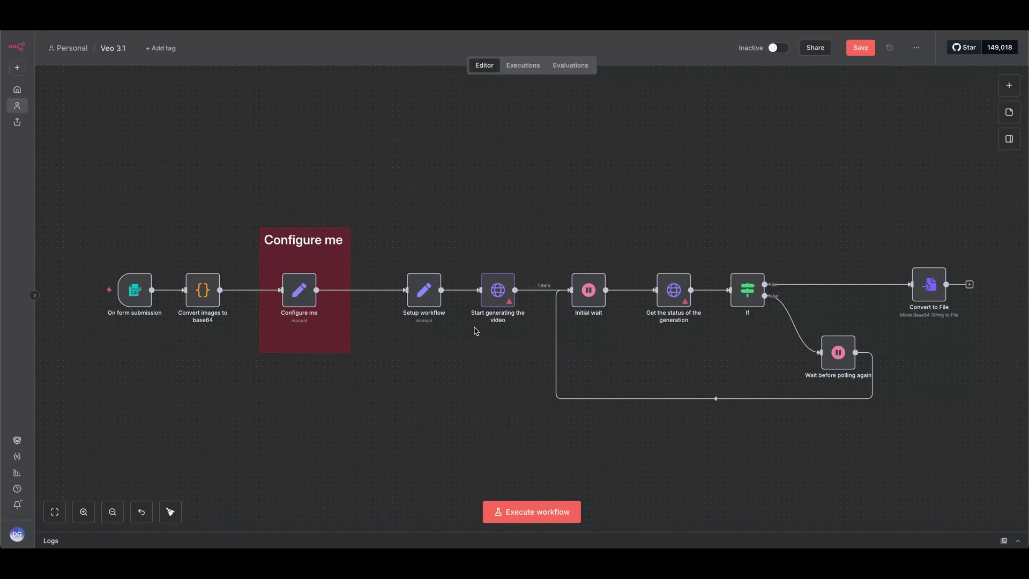
double_click(498, 290)
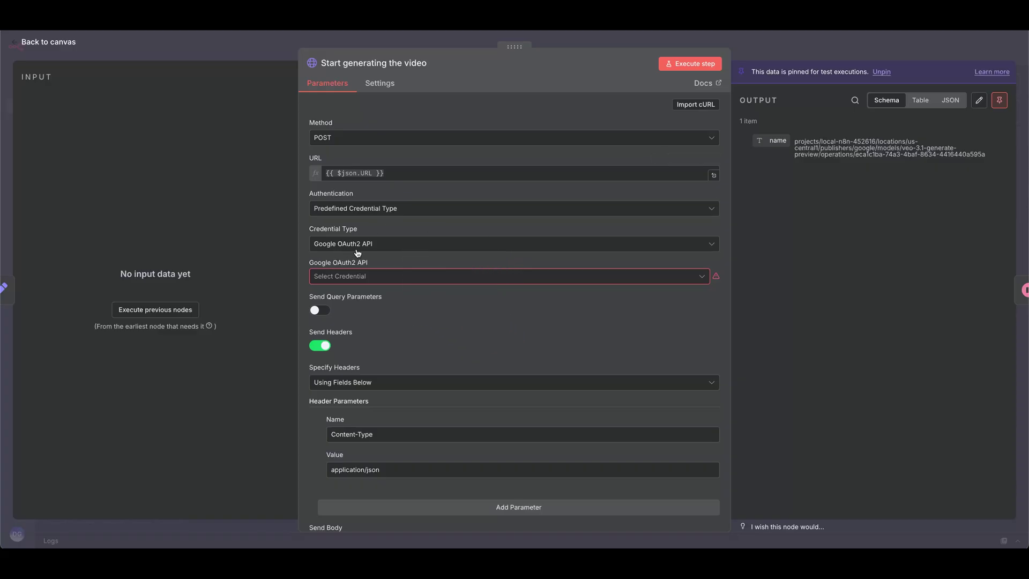
click(388, 276)
click(376, 332)
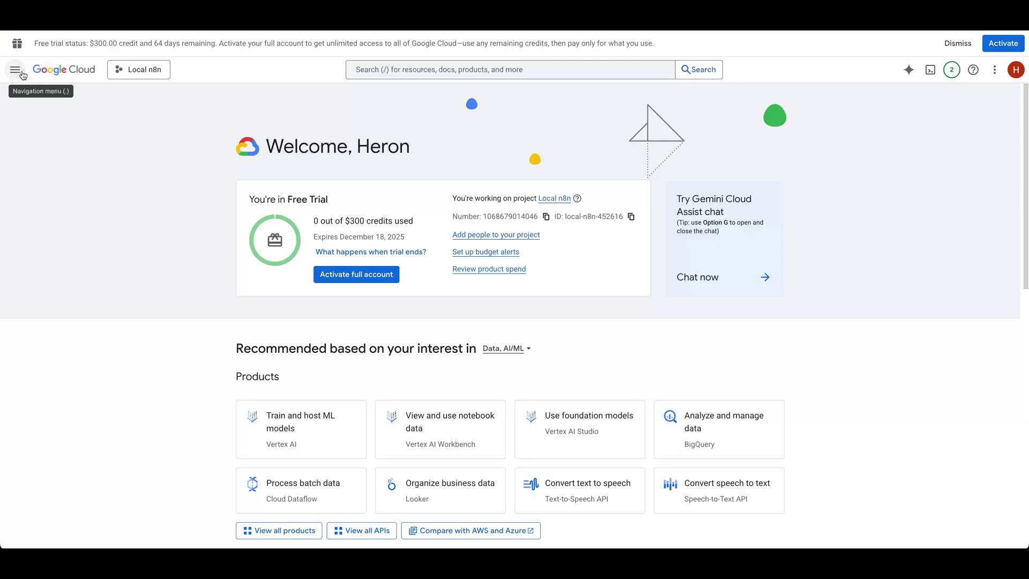
- Begin a new OAuth client ID of type Web application from the console's Credentials page
click(23, 74)
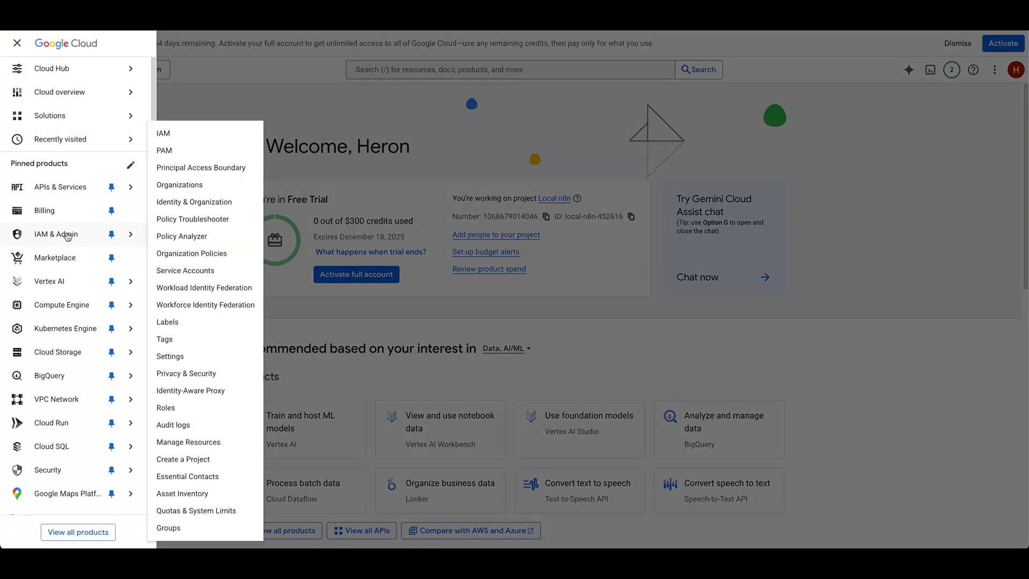
mouse_move(64, 187)
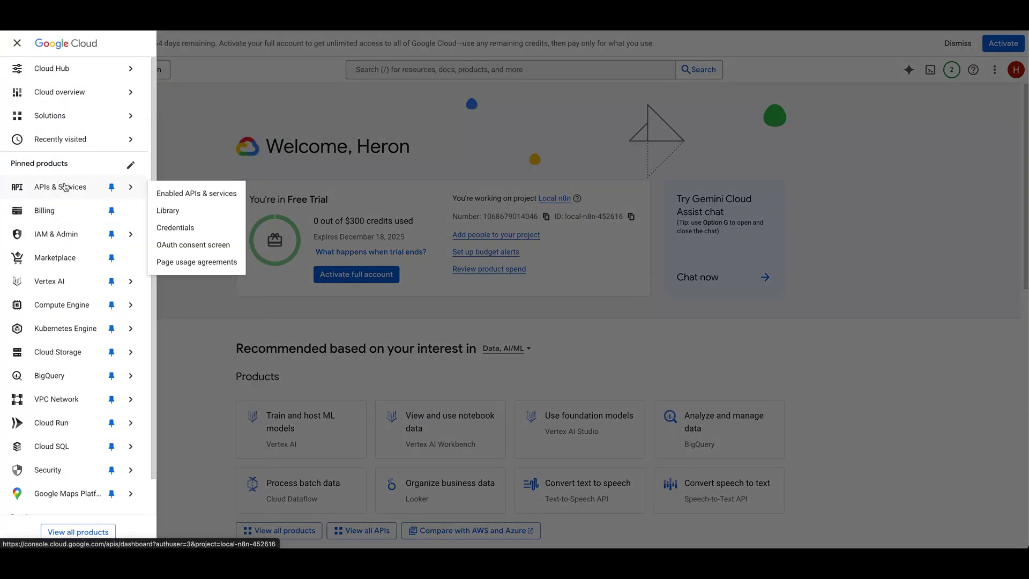
click(194, 234)
click(275, 96)
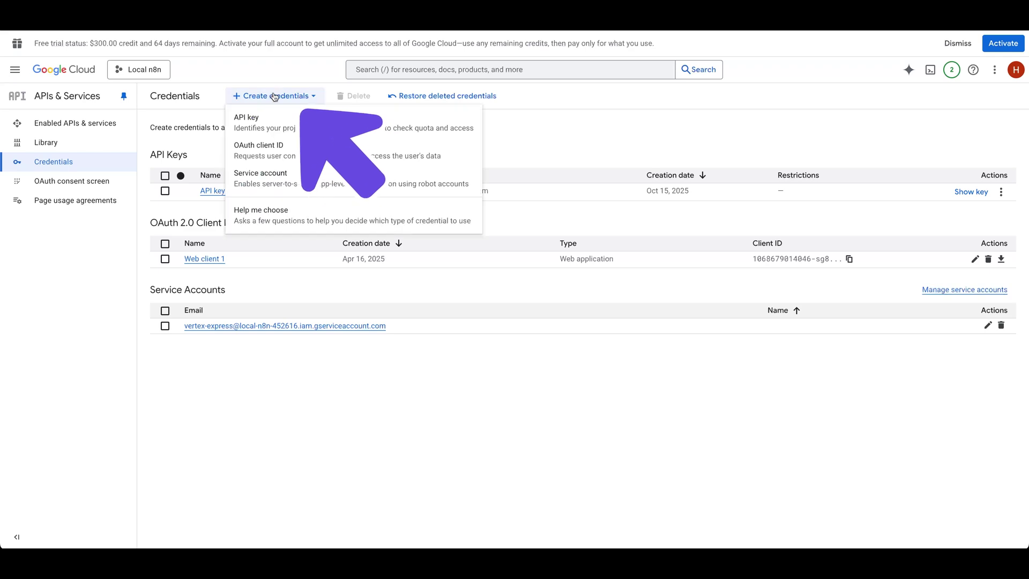
click(276, 153)
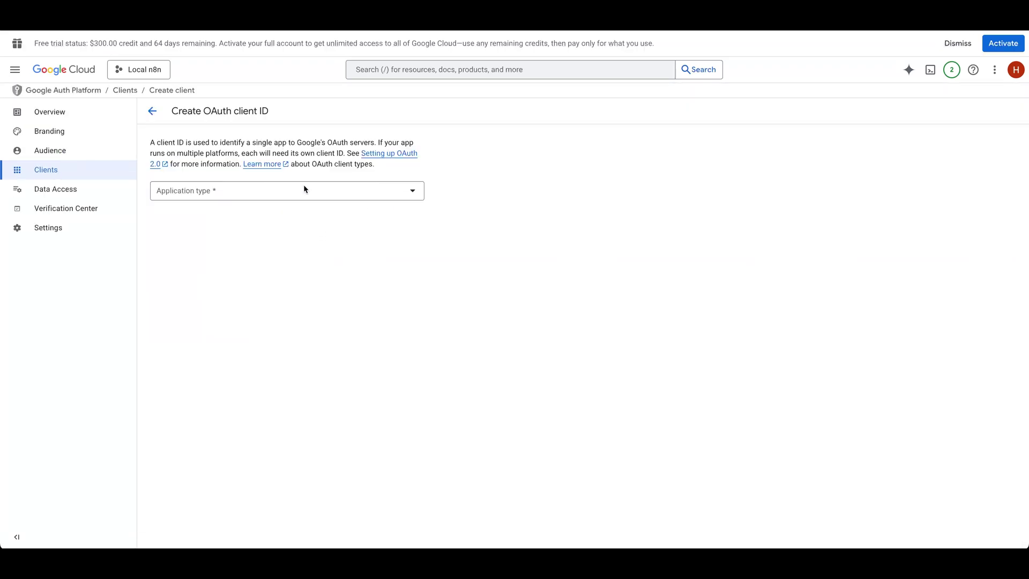
click(254, 191)
click(197, 203)
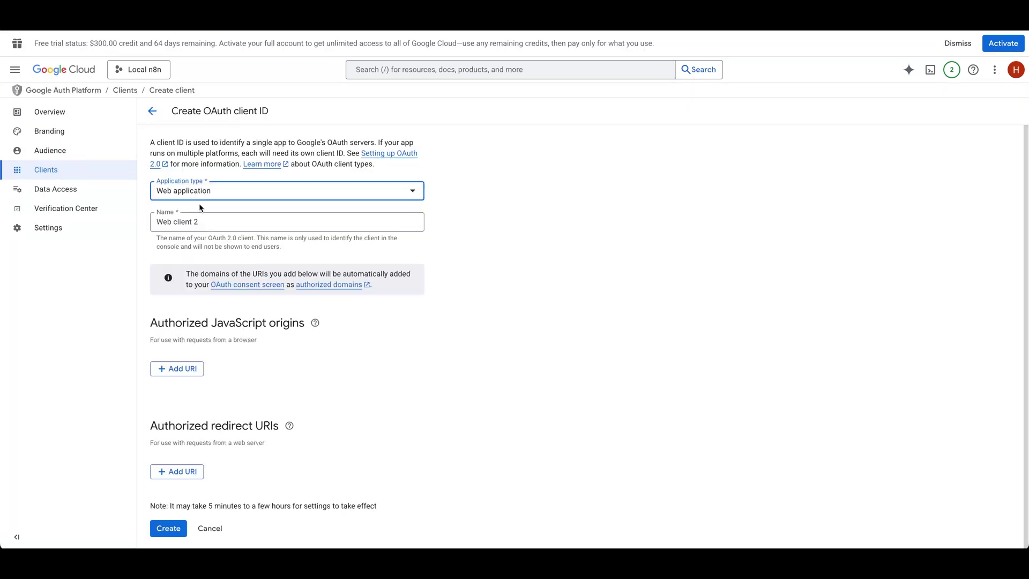
- Add n8n's callback URL as redirect URI, create Web client 2, and paste its secret into n8n
click(189, 477)
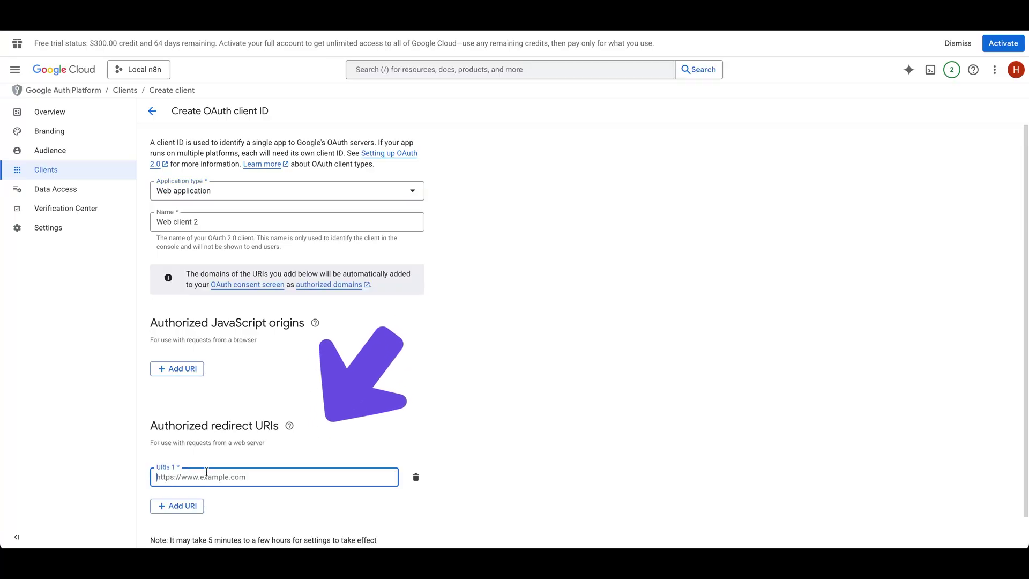
text(http://localhost:5678/rest/oauth2-credential/callback)
scroll(170, 526, down, 1)
click(170, 526)
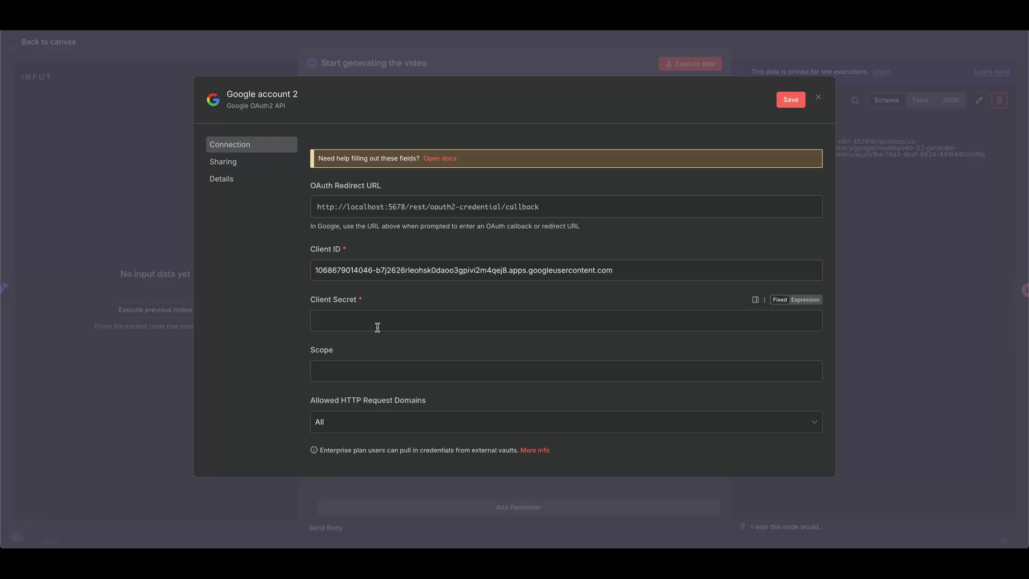
click(378, 327)
key(ctrl+v)
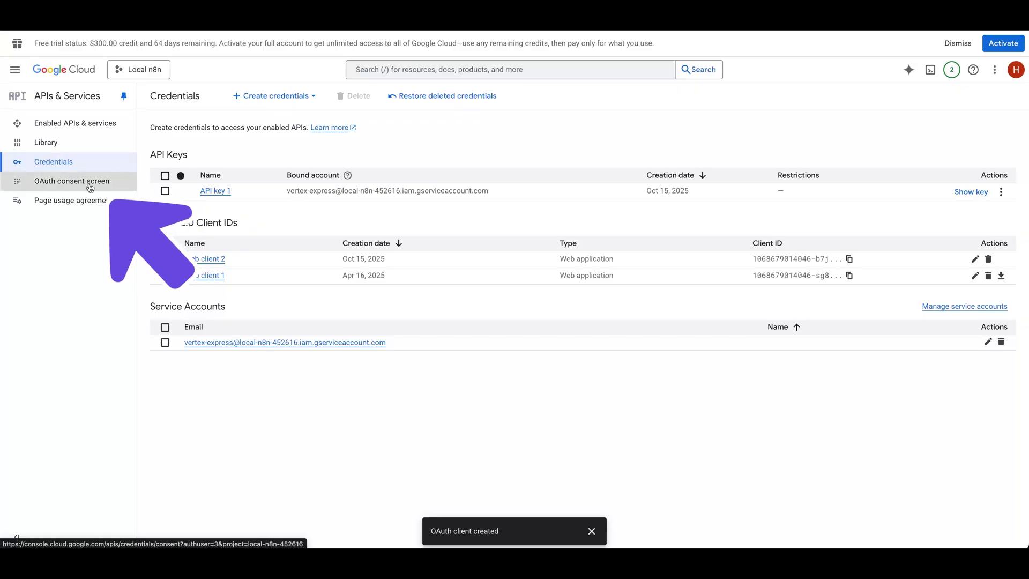
- Add the Google account's e-mail as a test user on the OAuth app's Audience page
click(72, 177)
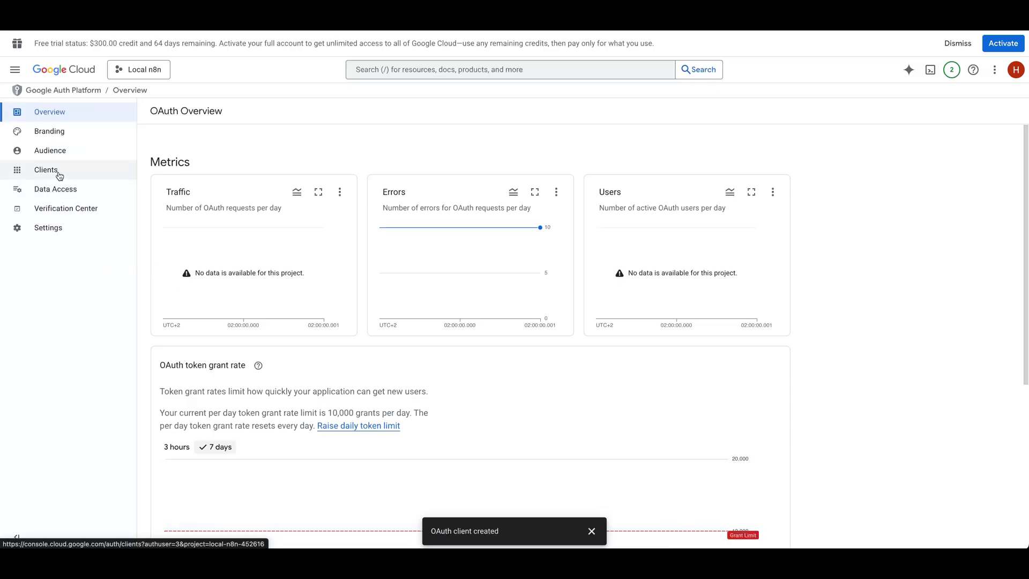
click(56, 150)
scroll(271, 242, down, 1)
scroll(273, 247, up, 1)
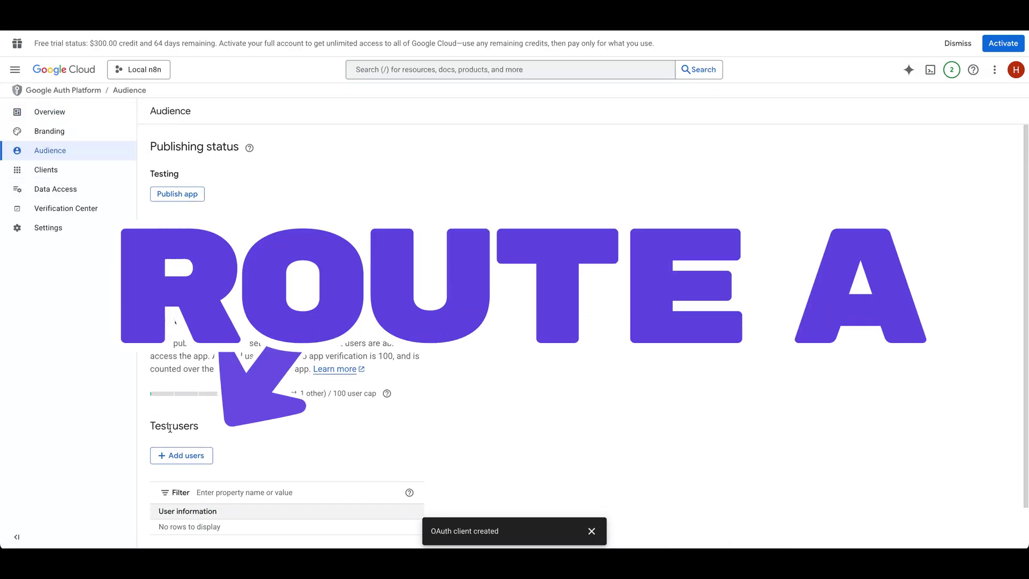
click(190, 455)
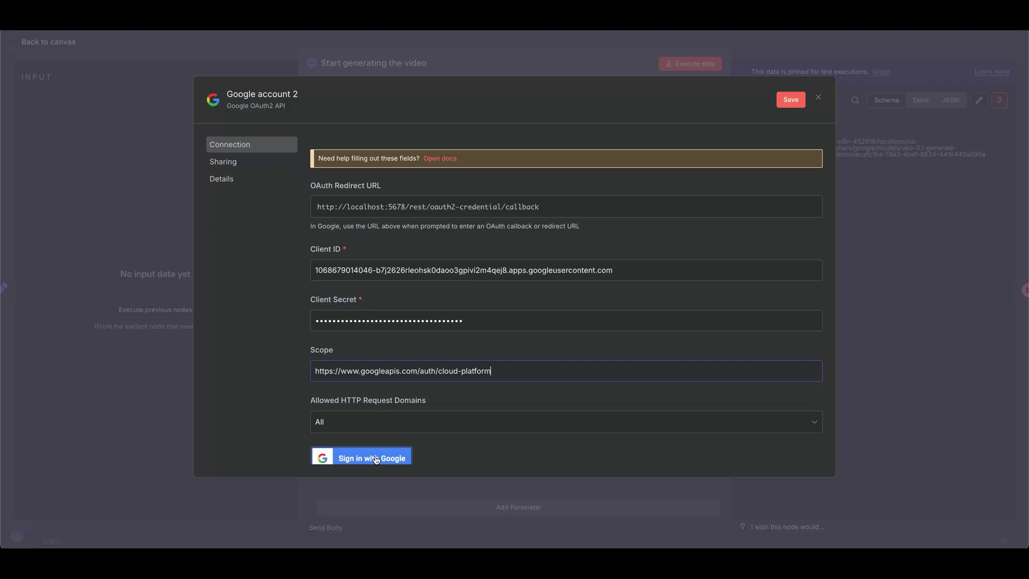
- Save the n8n credential, sign in with the test account and grant Local n8n access
click(399, 456)
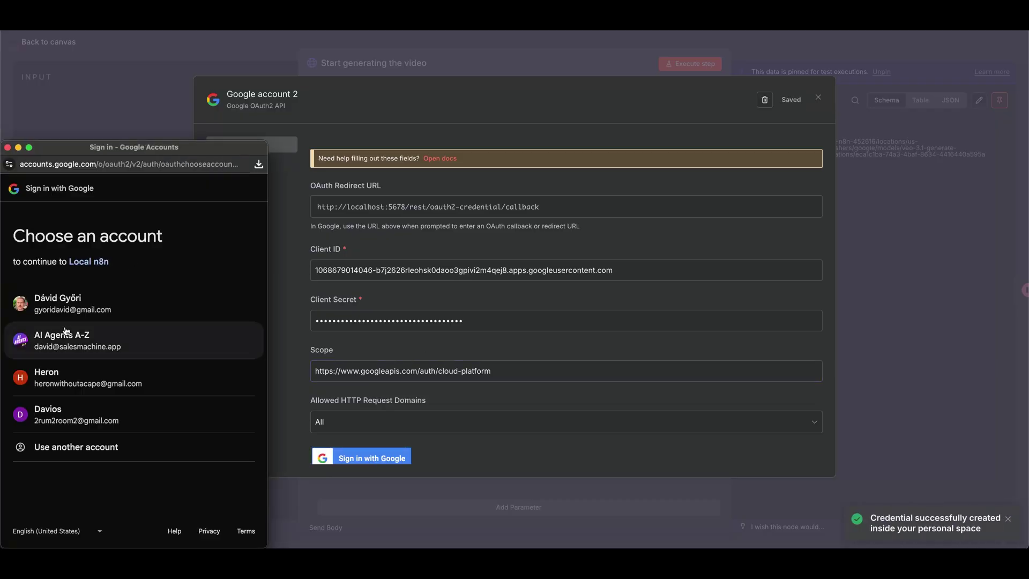
click(69, 387)
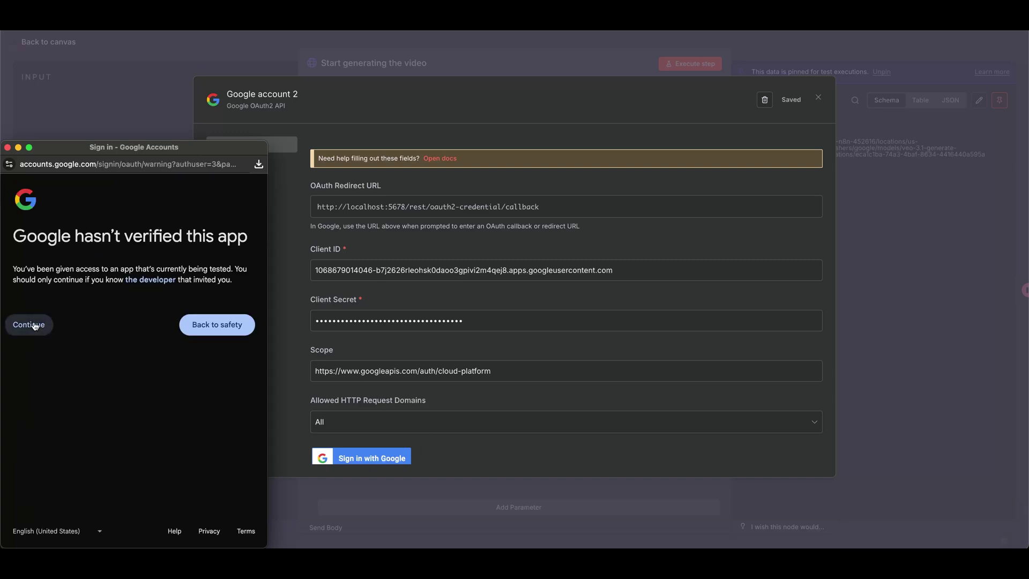
scroll(107, 376, down, 2)
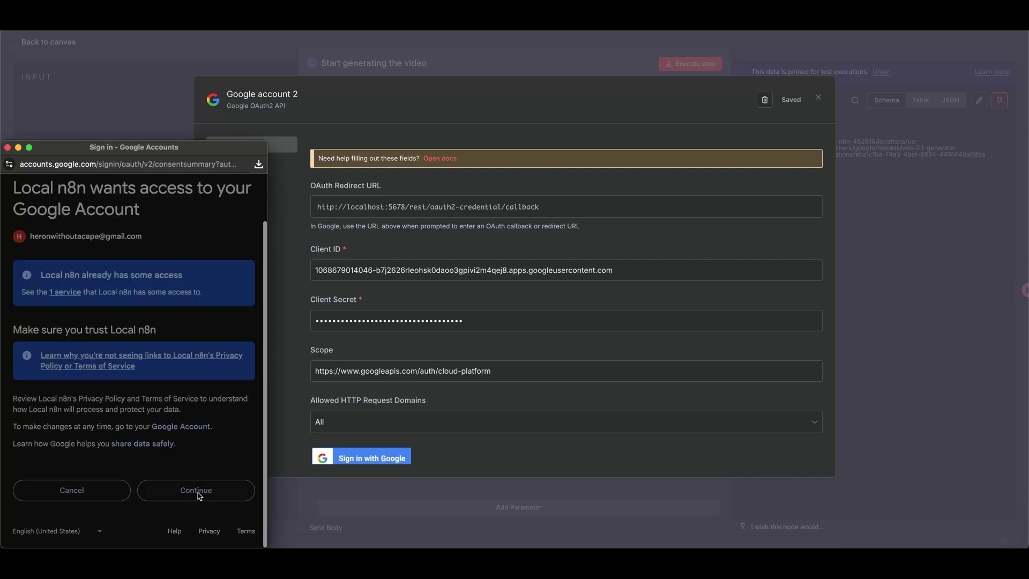
click(222, 493)
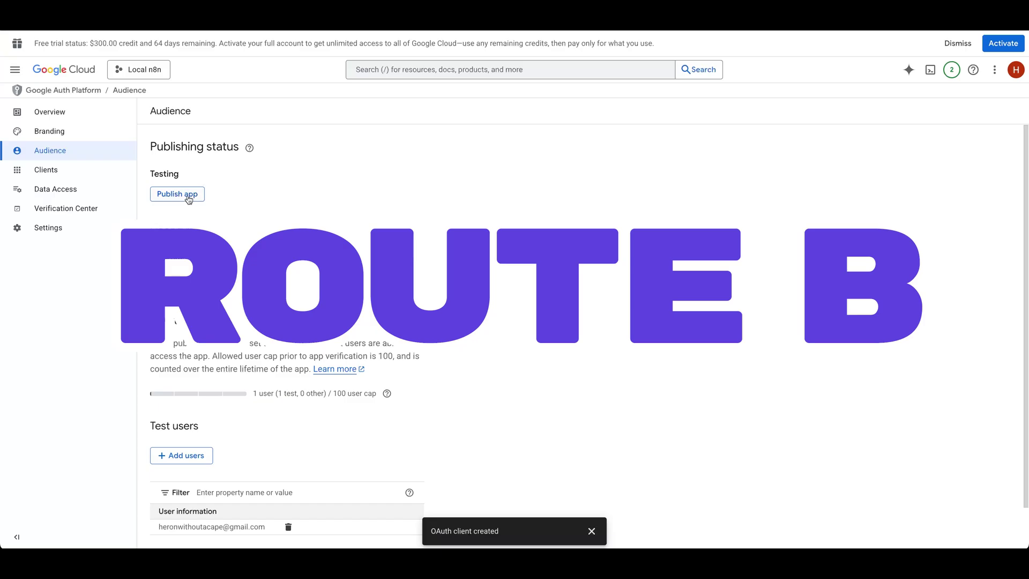
- Publish the OAuth app to production, then reconnect the n8n credential past the unsafe-app warning
click(188, 199)
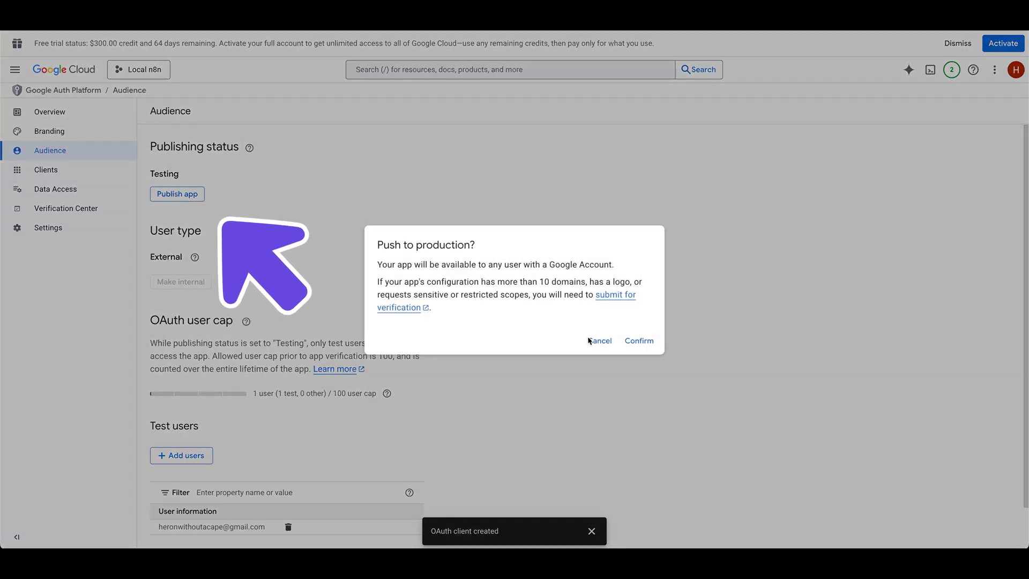
click(635, 341)
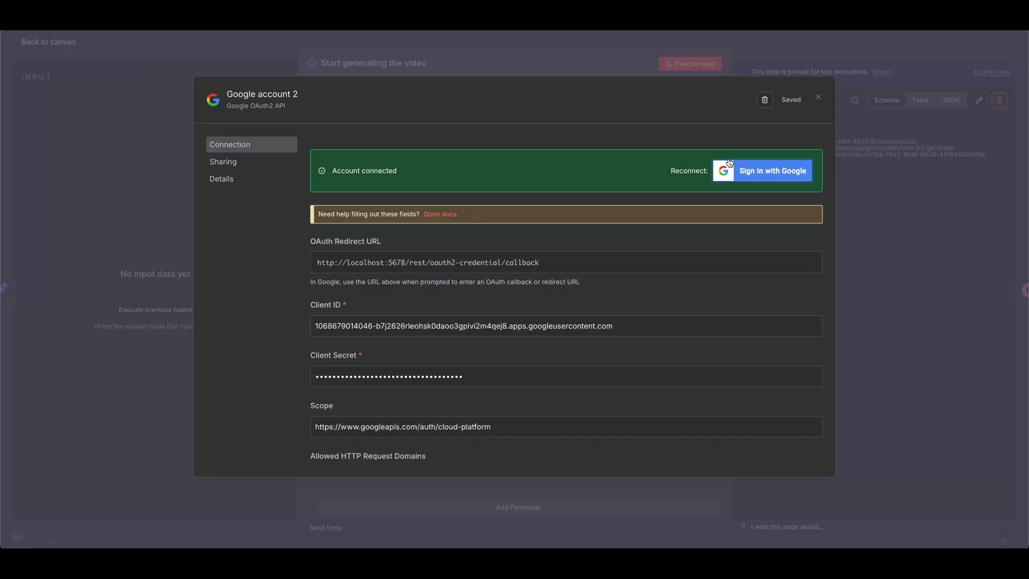
click(730, 163)
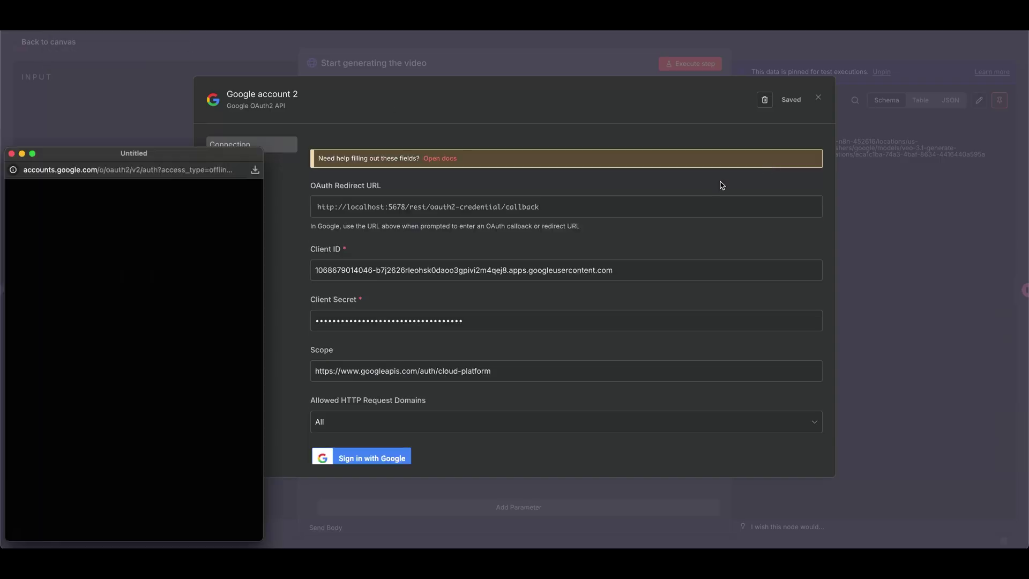
click(193, 368)
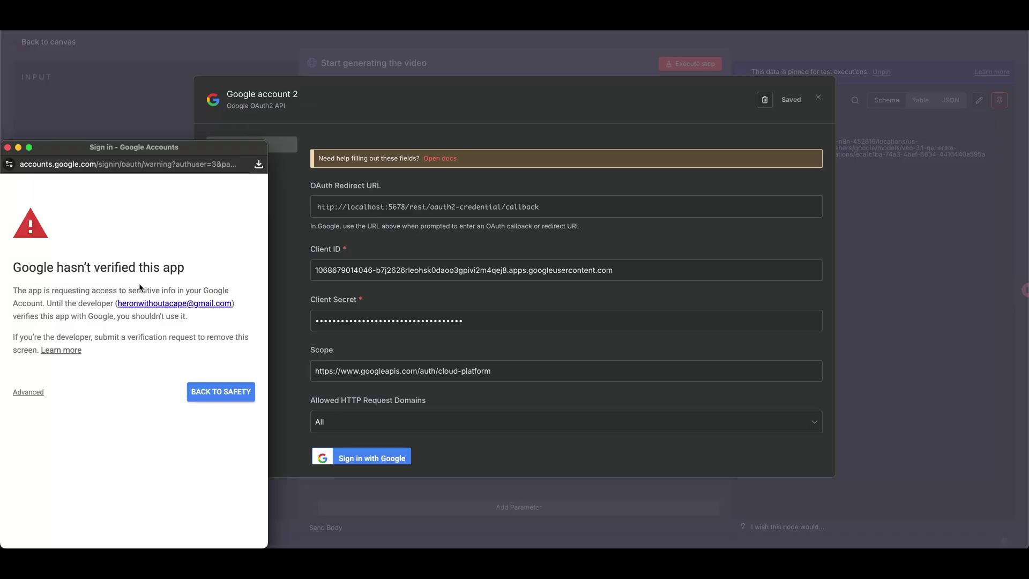
click(26, 392)
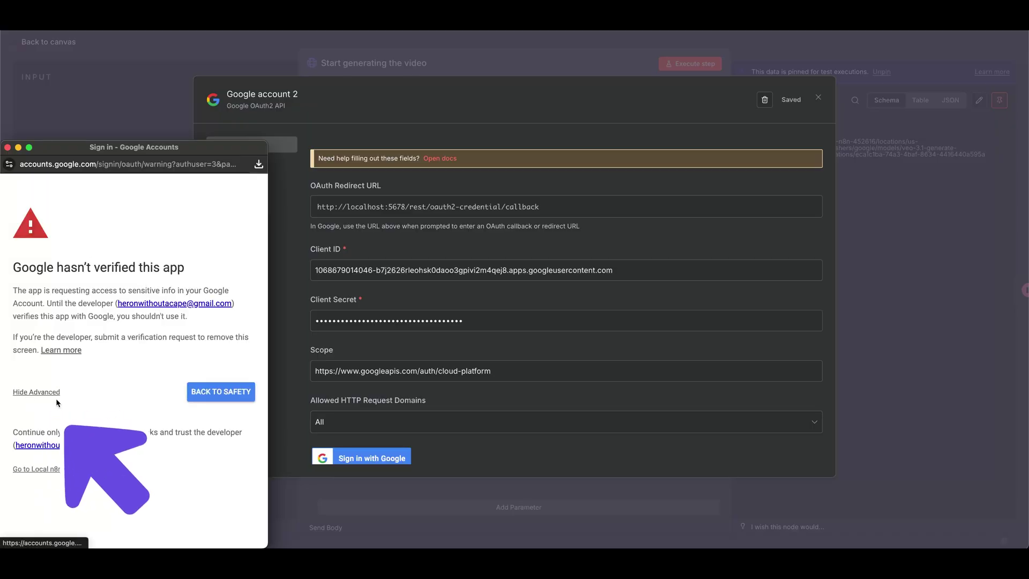
click(50, 469)
scroll(87, 455, down, 3)
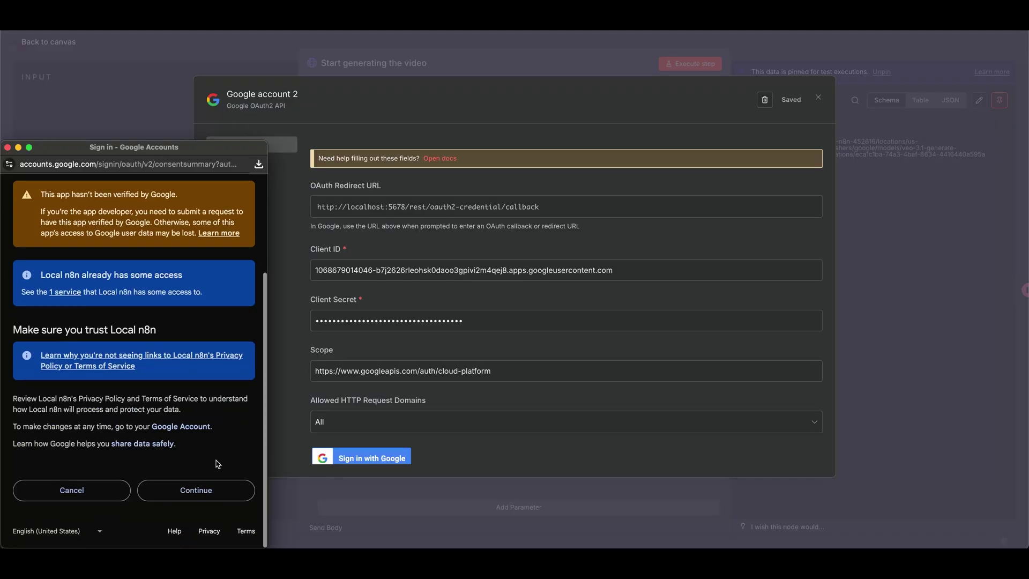
click(8, 148)
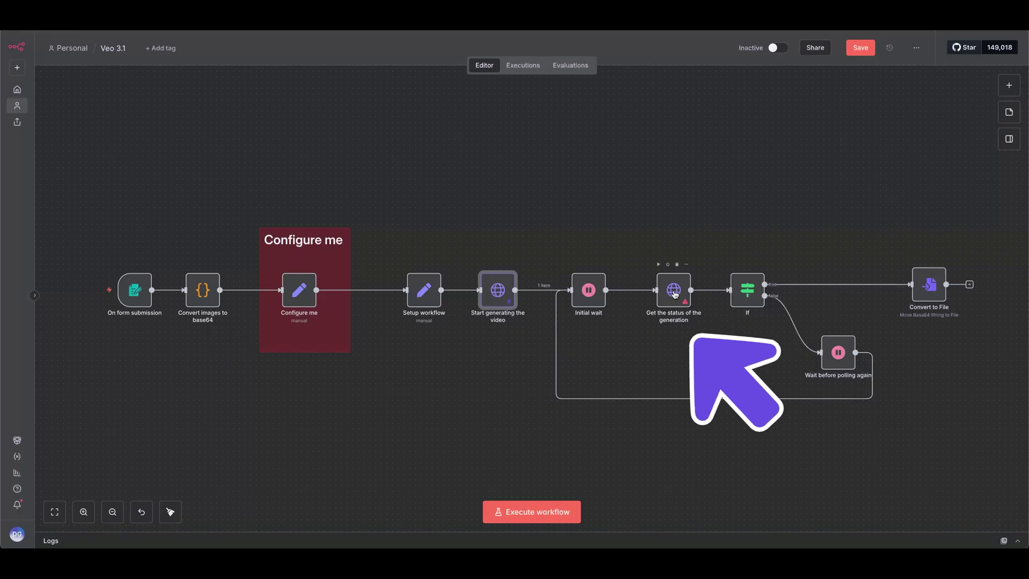
- Assign Google account 2 to the status-check node and run the workflow
double_click(672, 292)
click(357, 300)
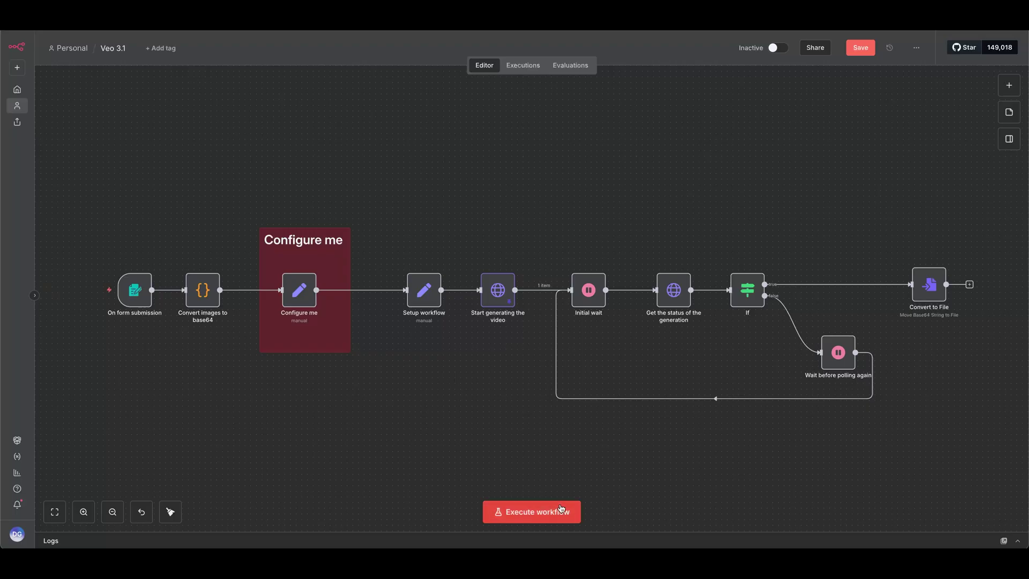
click(561, 511)
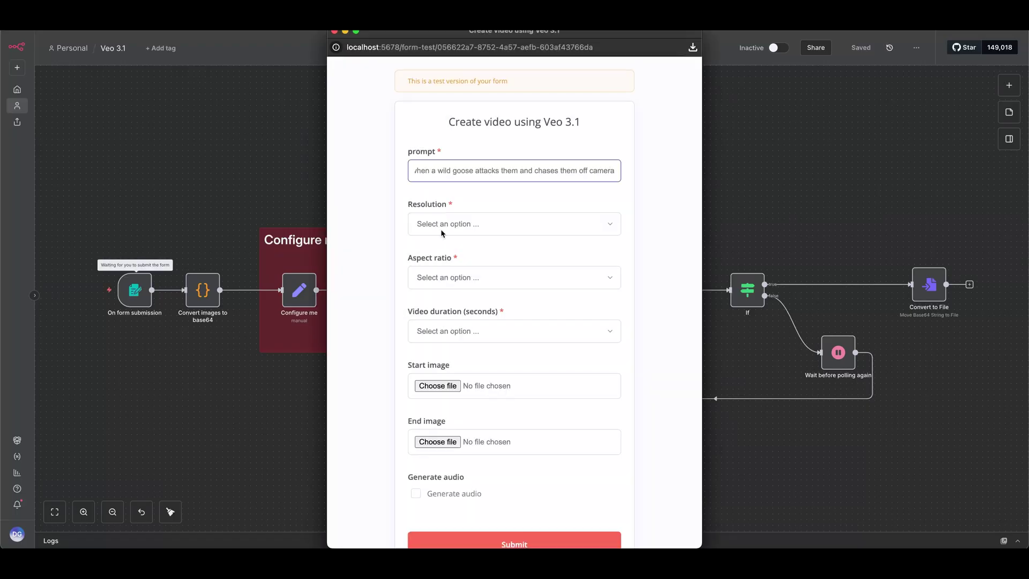
- Submit the test form with 1080p resolution, 16:9 aspect ratio, 8 seconds and audio on
click(442, 230)
click(442, 248)
click(439, 277)
click(439, 289)
click(438, 331)
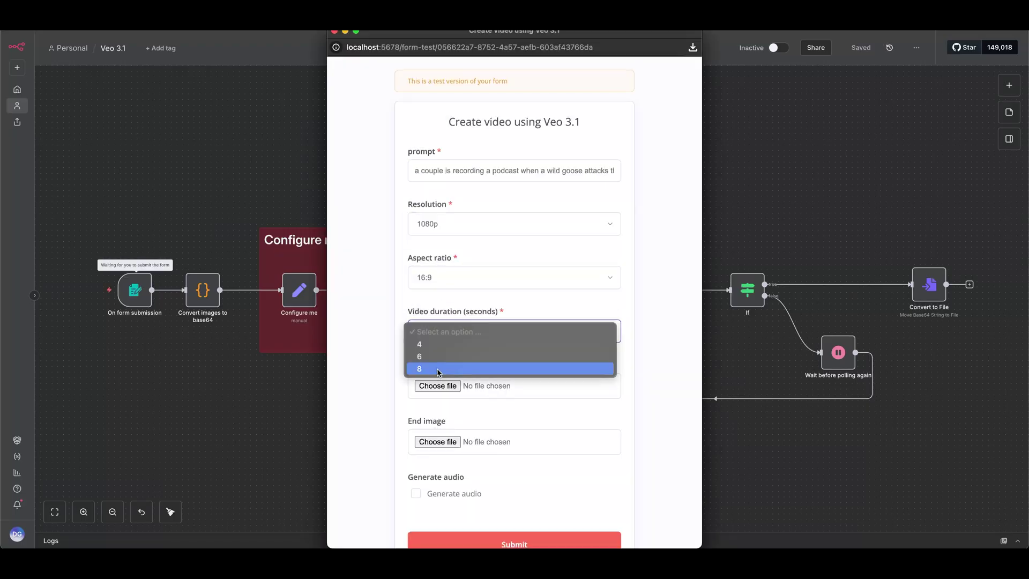
click(438, 369)
click(416, 495)
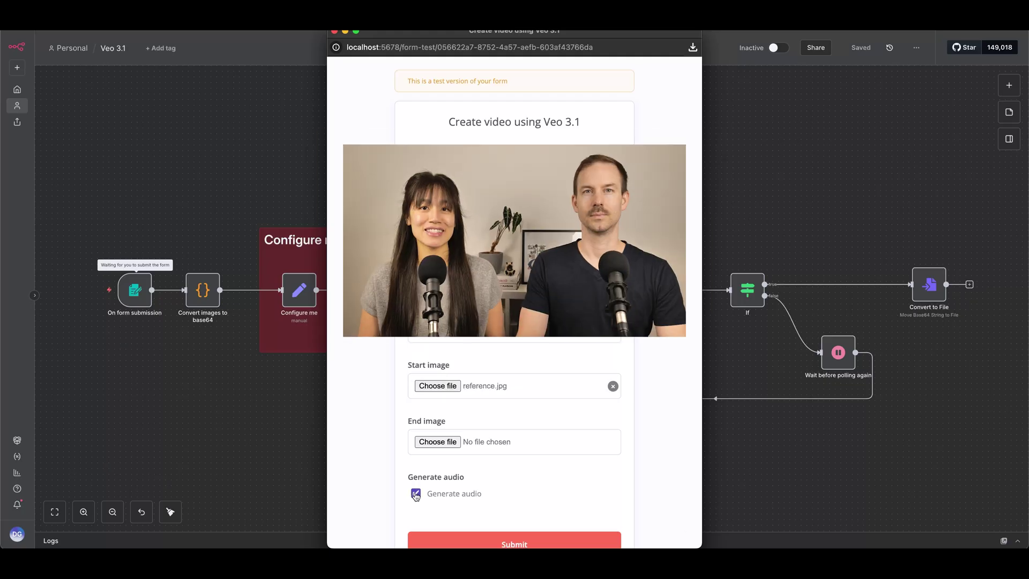
scroll(489, 493, down, 2)
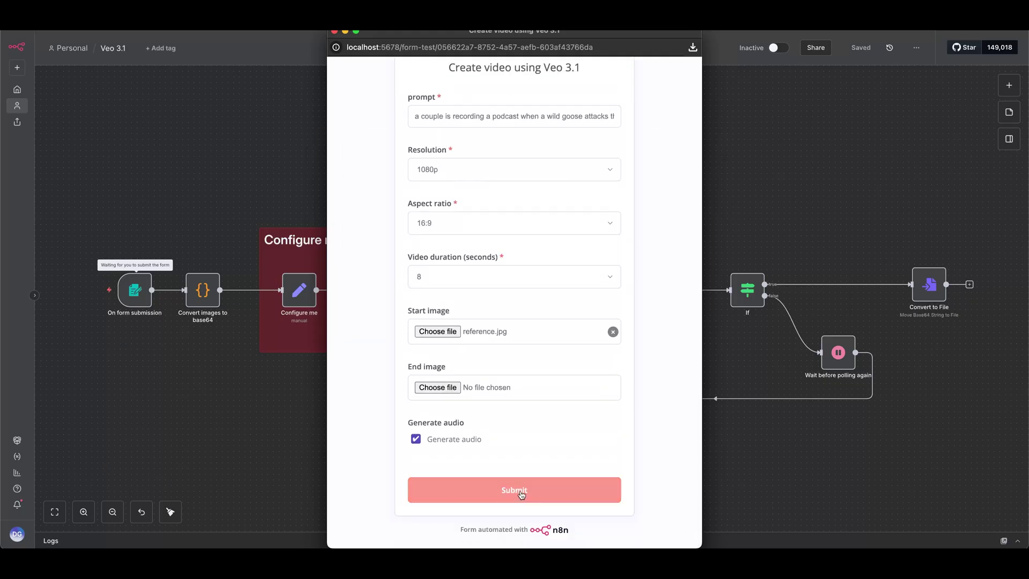
click(515, 490)
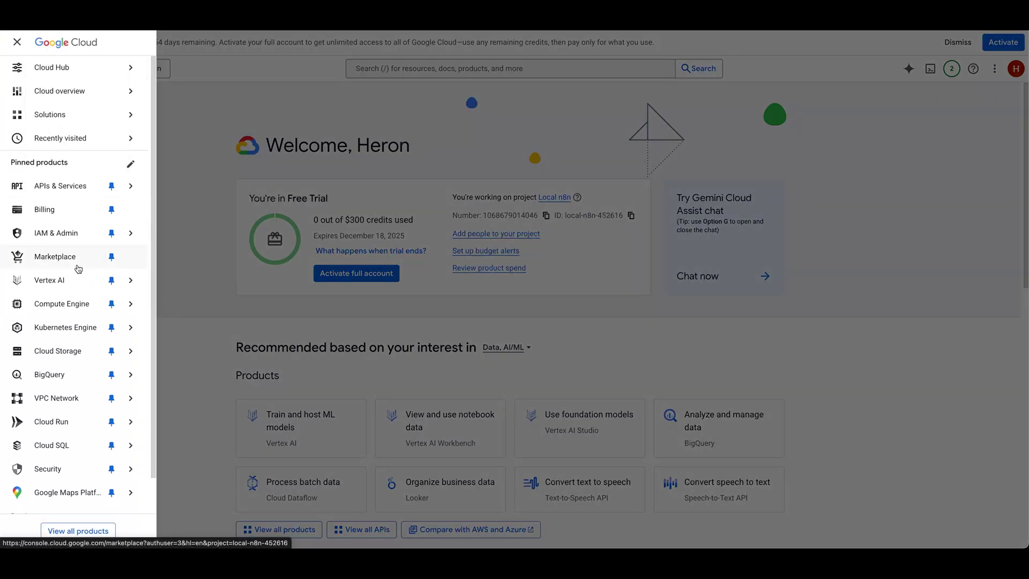
- Open a Veo 3.1 Preview video generation in Vertex AI Studio, keeping Veo 3.1 Preview as model
mouse_move(63, 277)
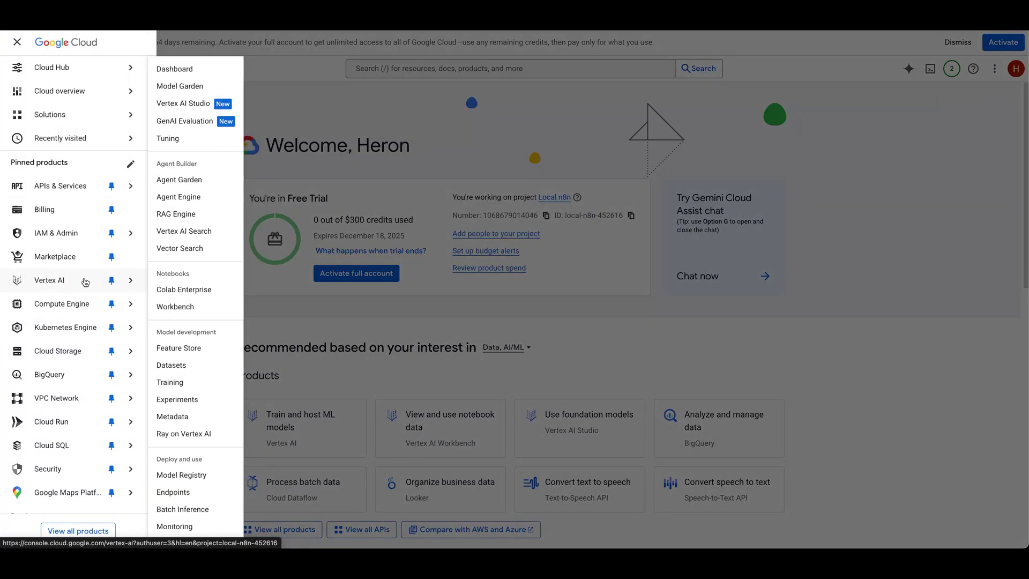
click(199, 106)
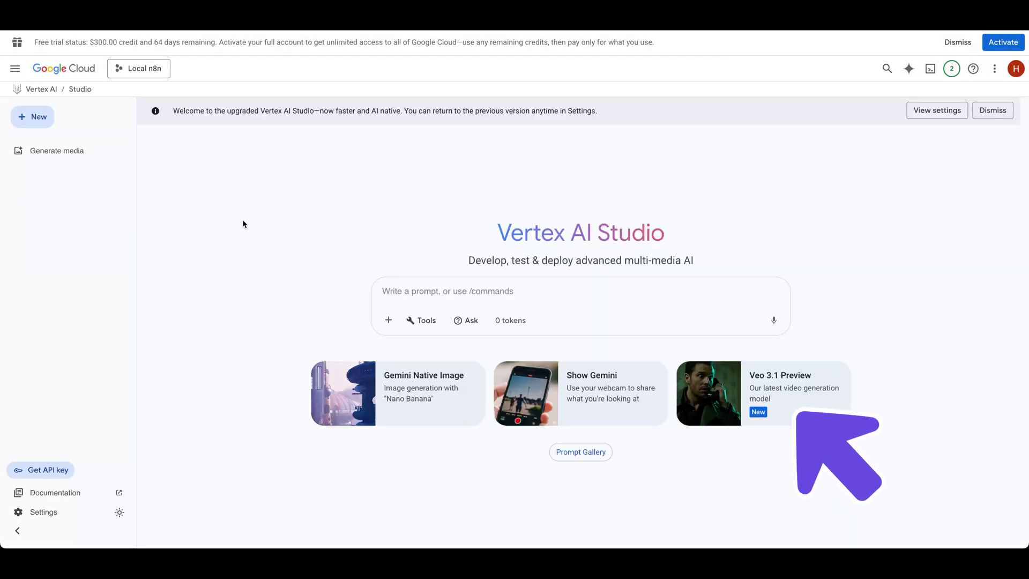
click(779, 415)
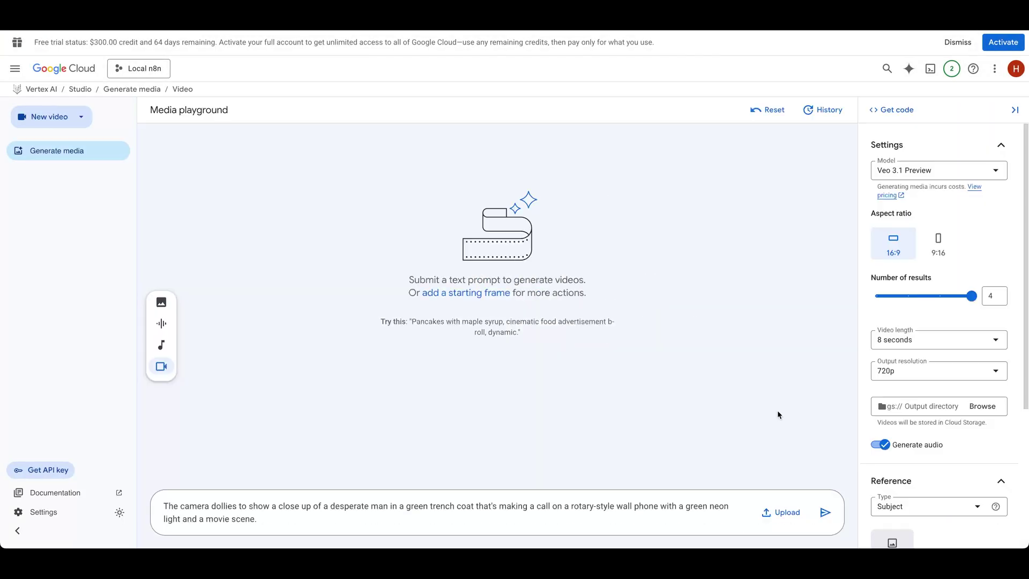
click(936, 177)
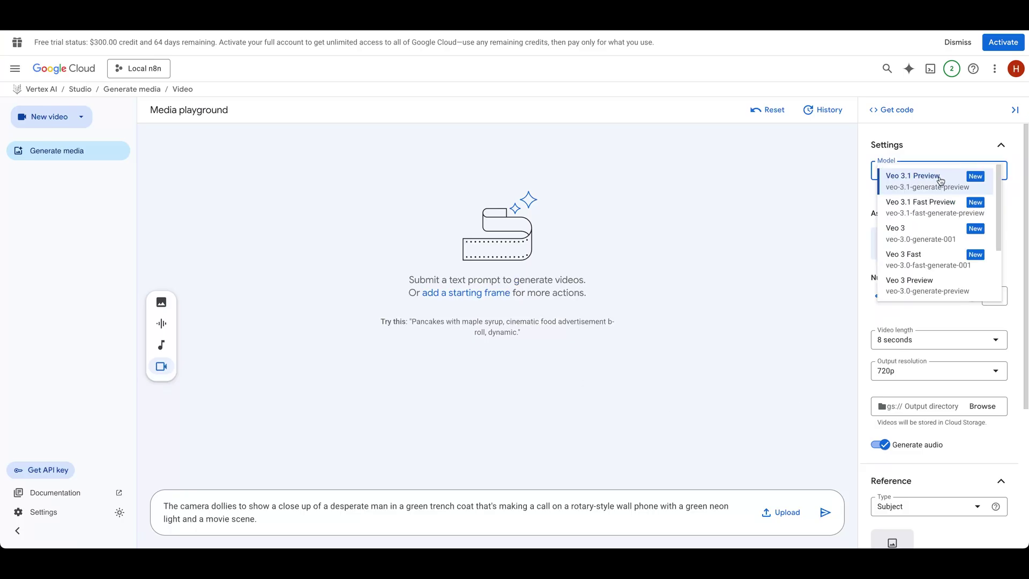
click(941, 180)
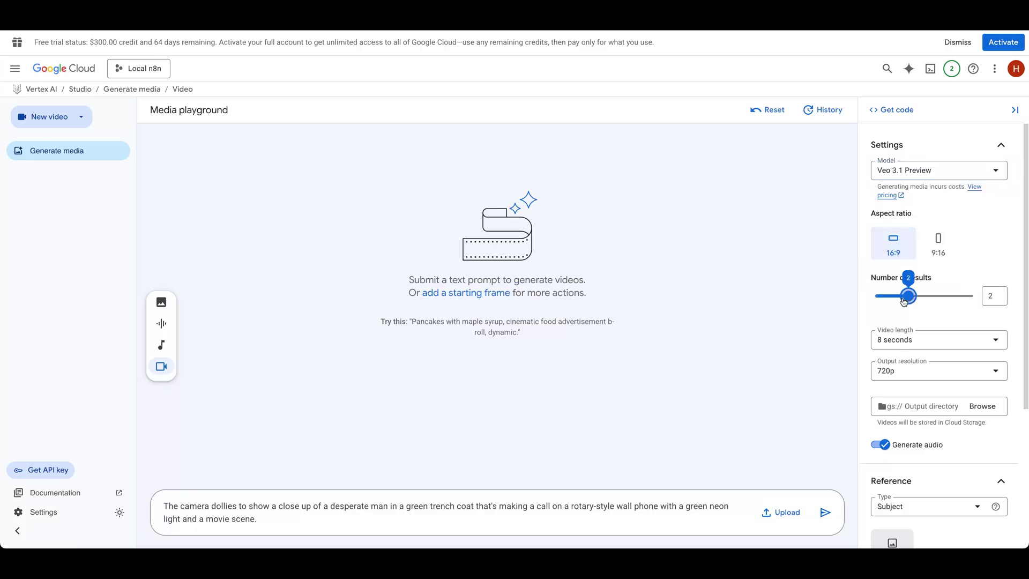
- Keep the 8-second video length and pick the output resolution
scroll(960, 316, down, 1)
click(914, 277)
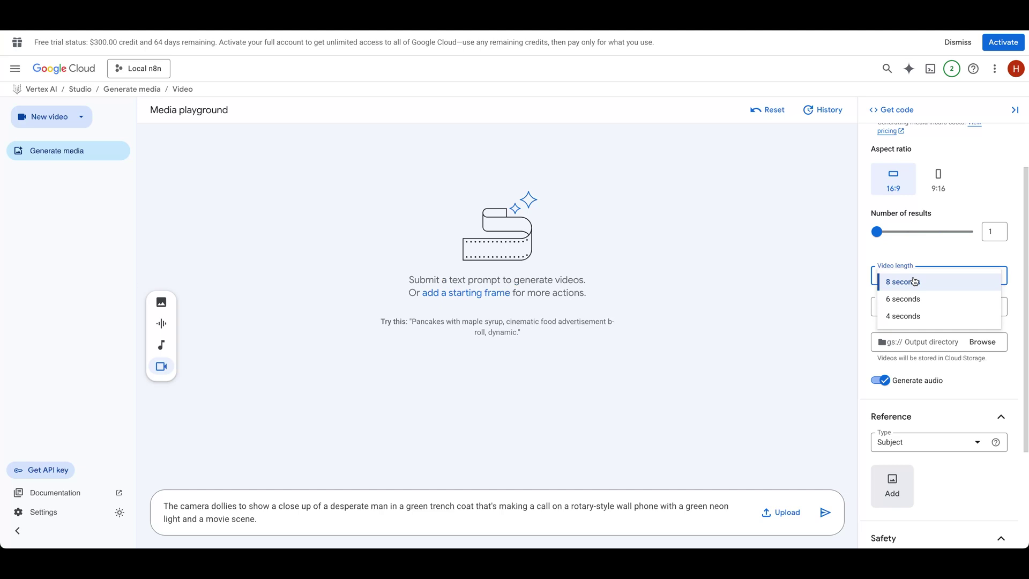
scroll(911, 316, down, 2)
click(901, 179)
click(908, 175)
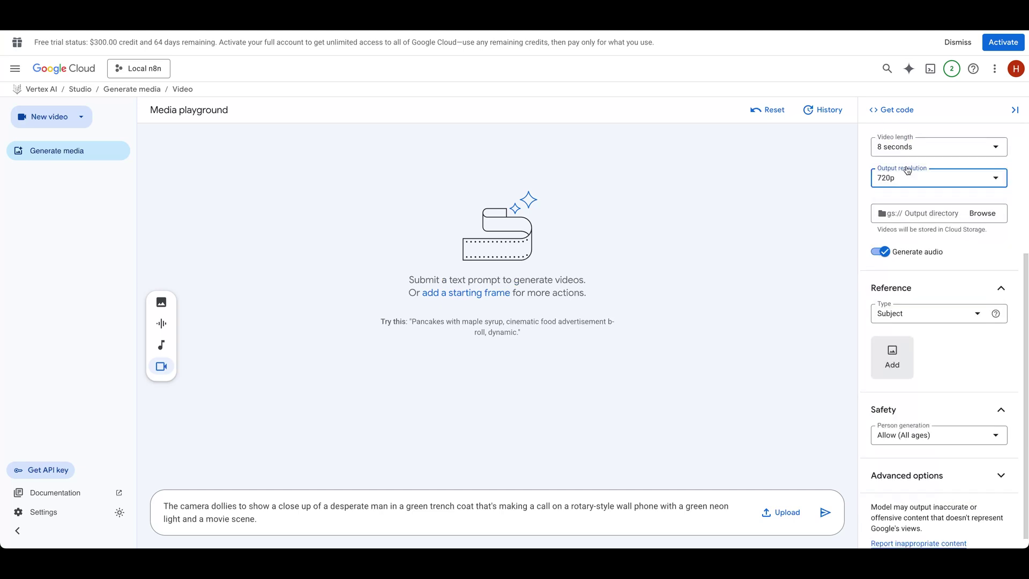
scroll(912, 247, down, 1)
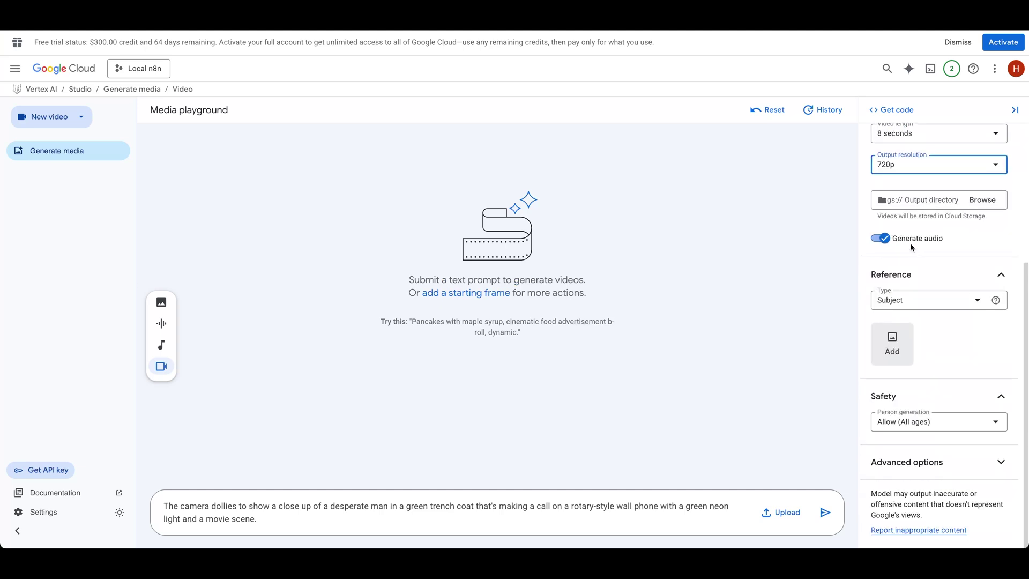